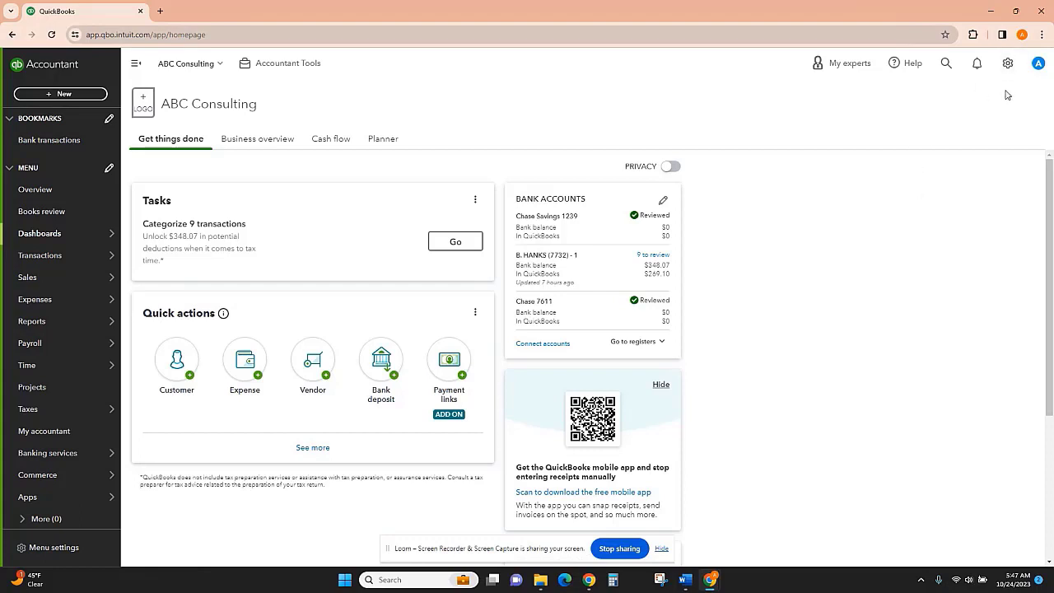
click(1008, 64)
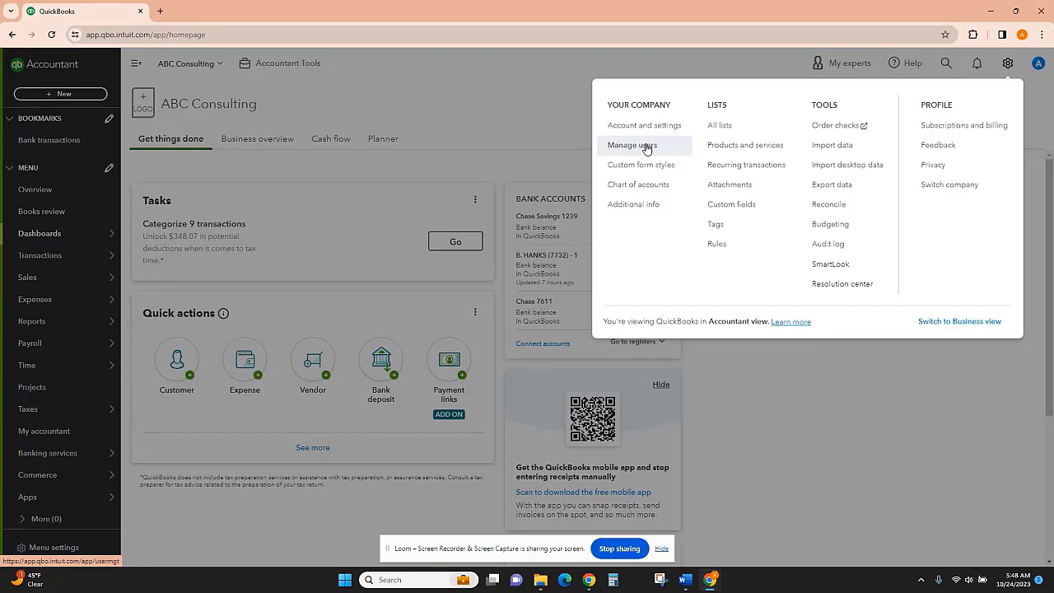
click(856, 367)
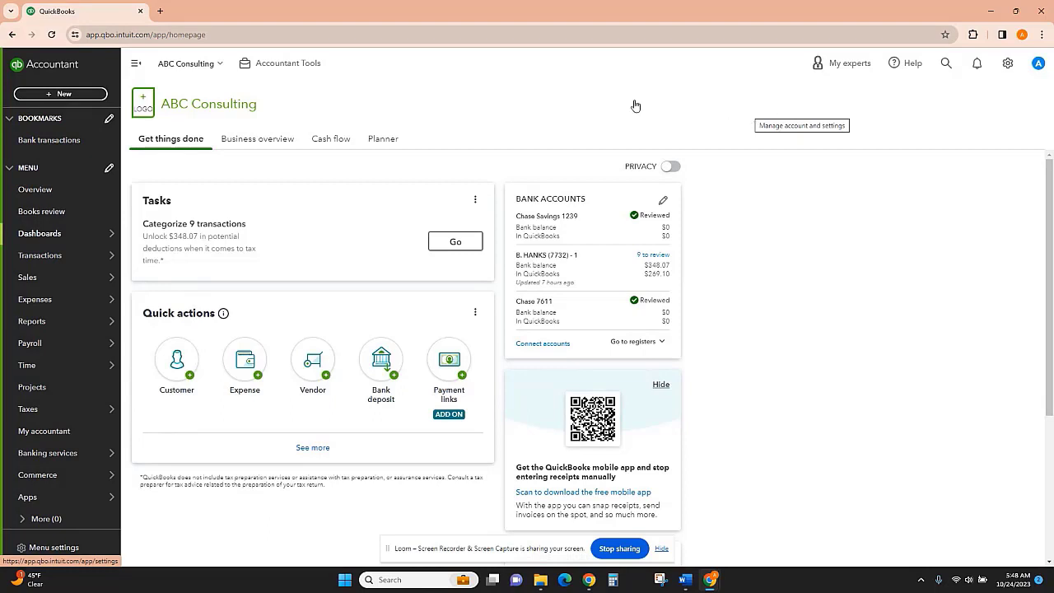
Open the bank transactions page
mouse_move(75, 252)
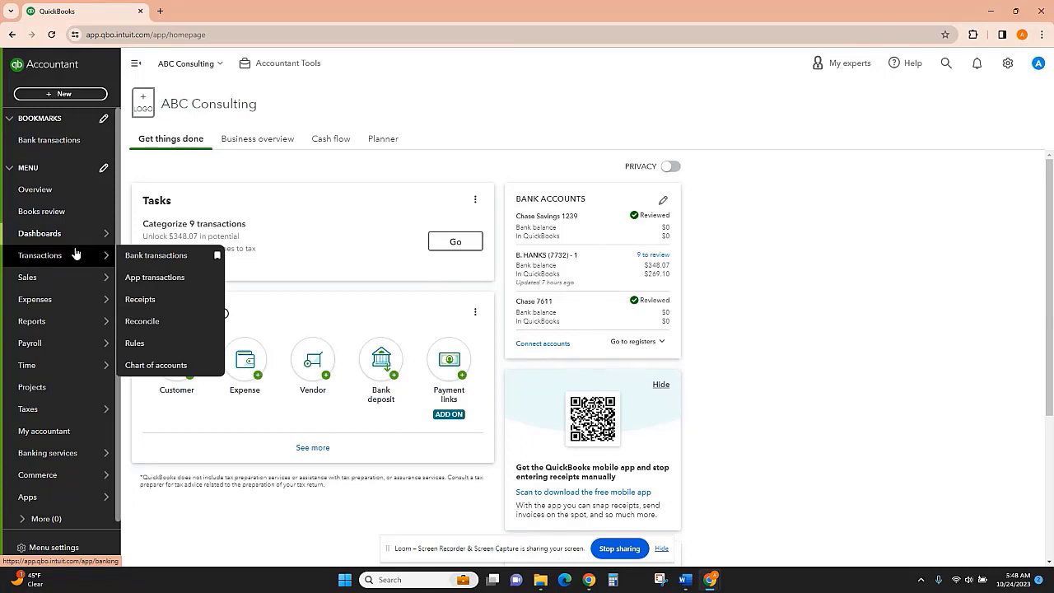
click(151, 258)
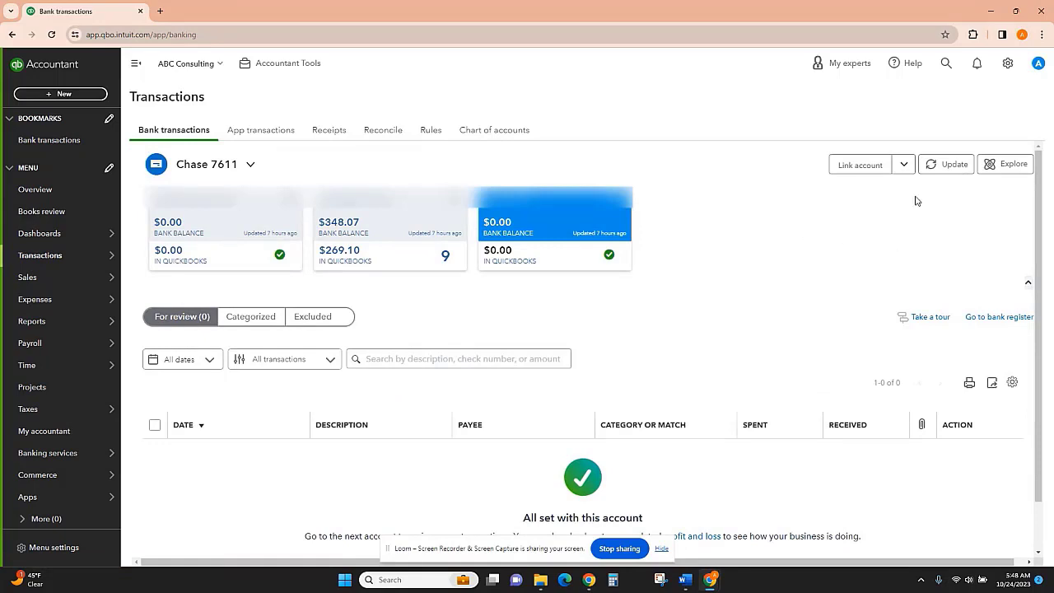
Try to link a Bank of America account through the bank's sign-in window, and close the connection setup
click(904, 164)
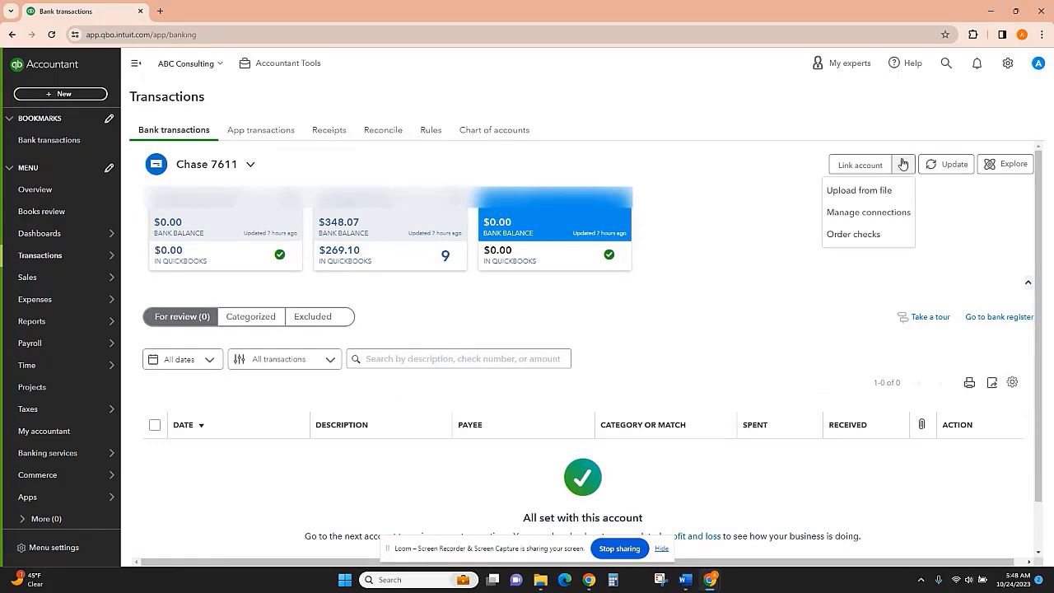
click(853, 165)
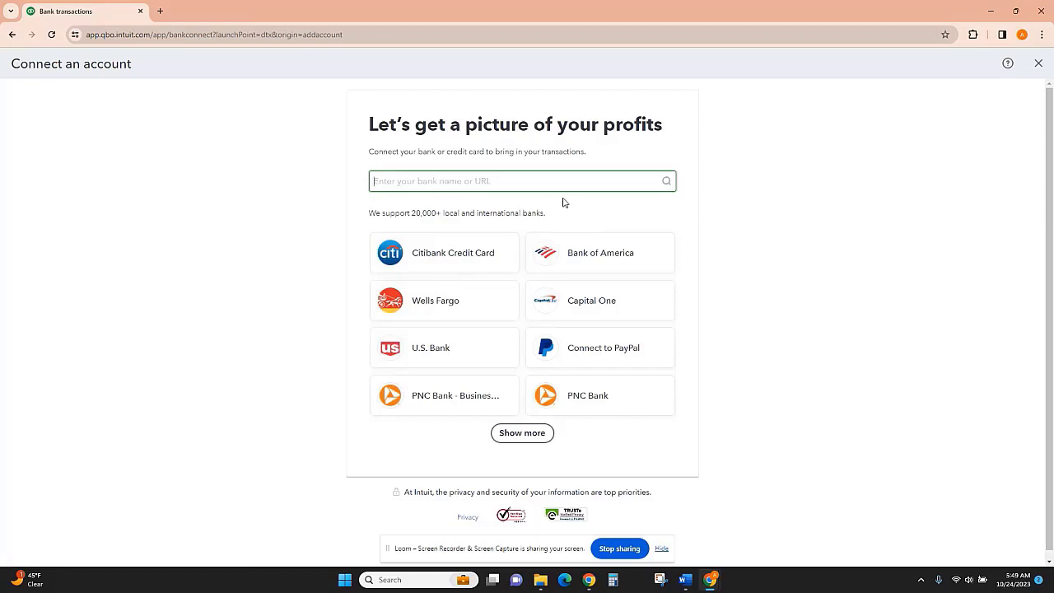
click(589, 257)
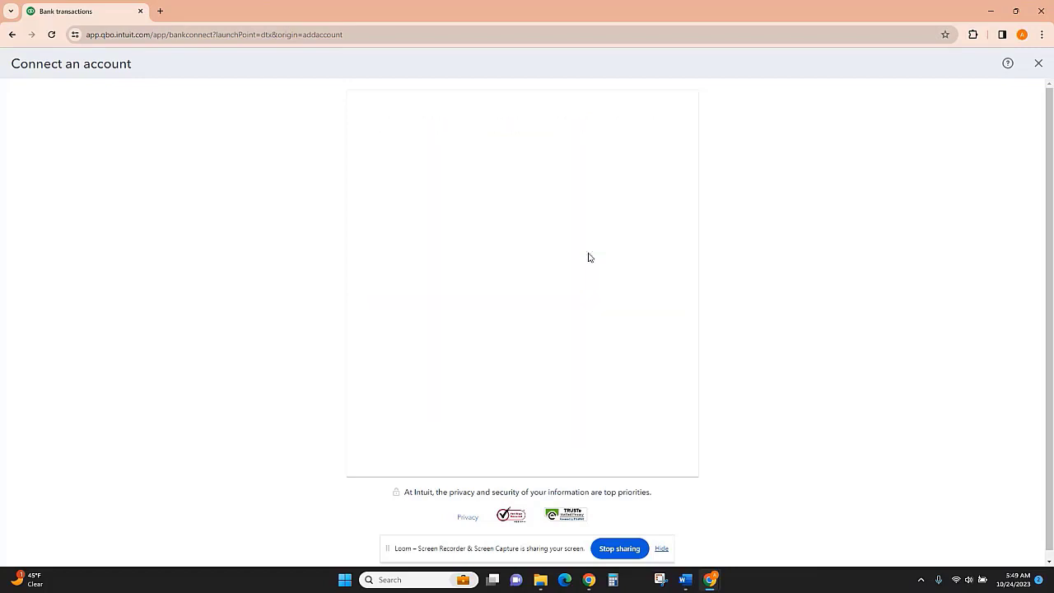
click(573, 203)
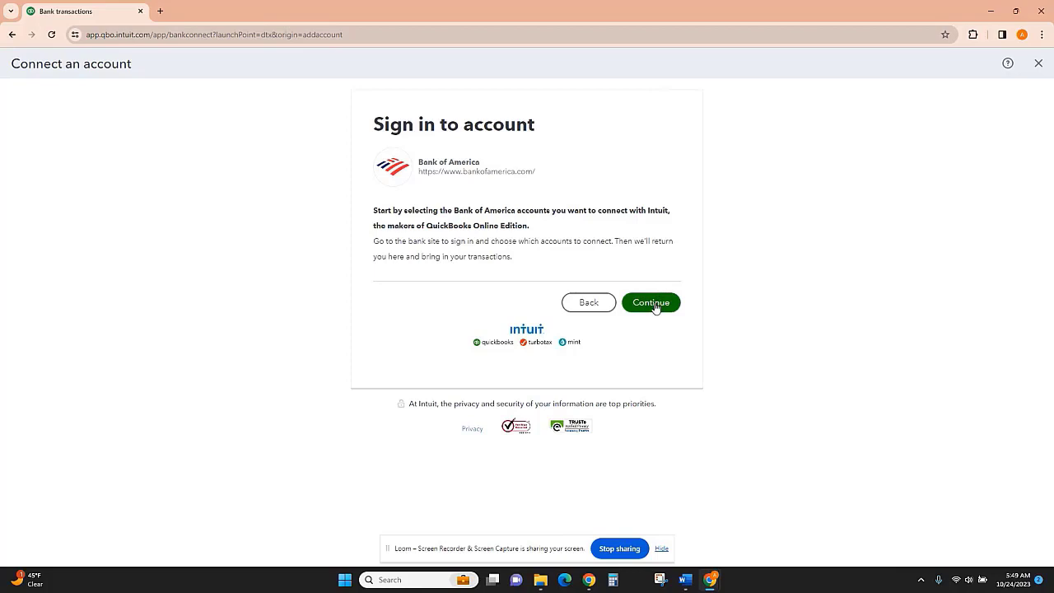
click(651, 303)
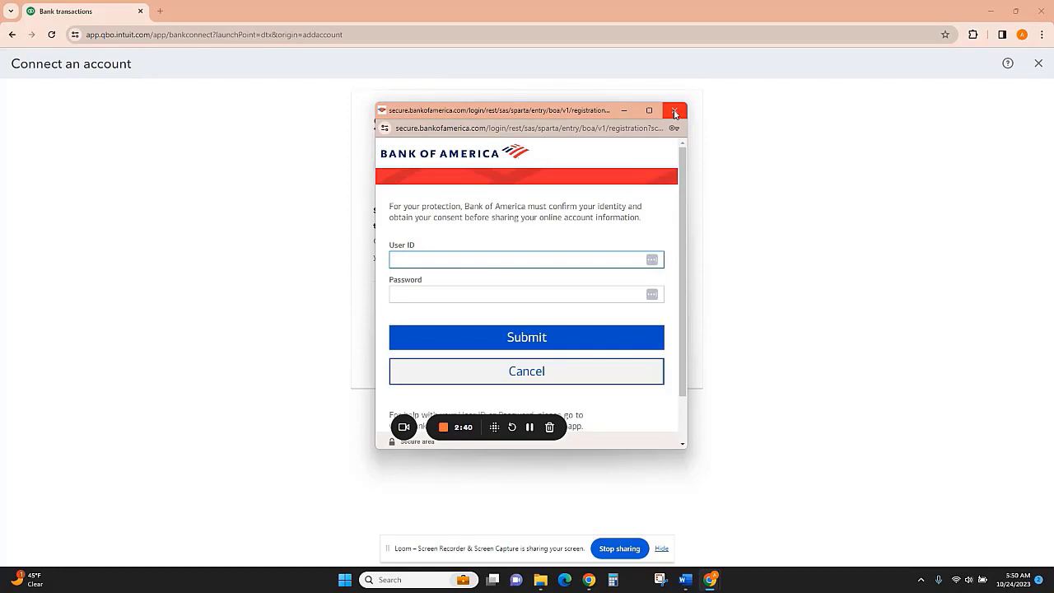
click(673, 111)
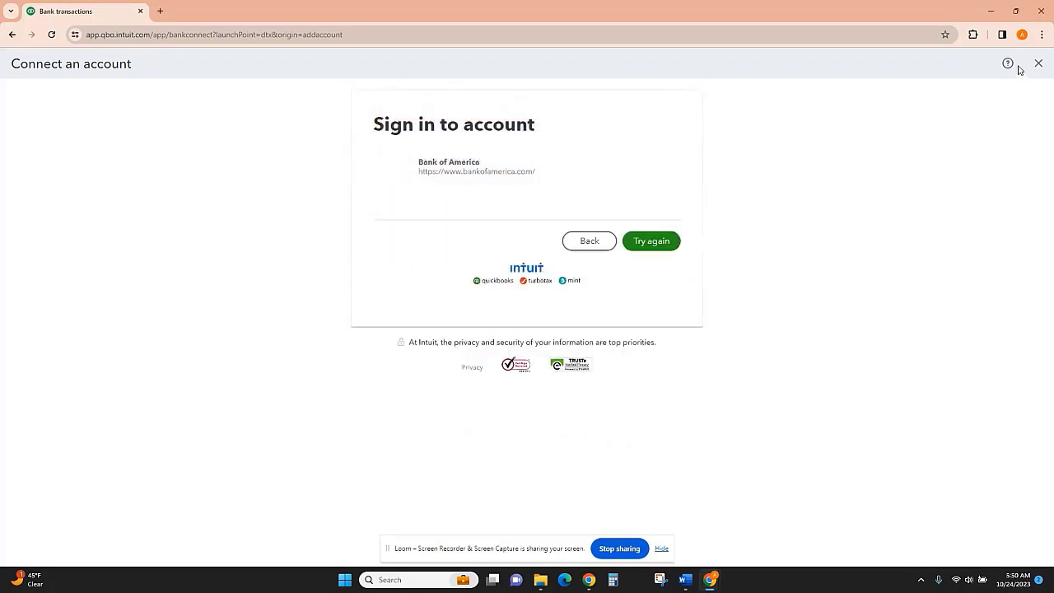
click(1038, 63)
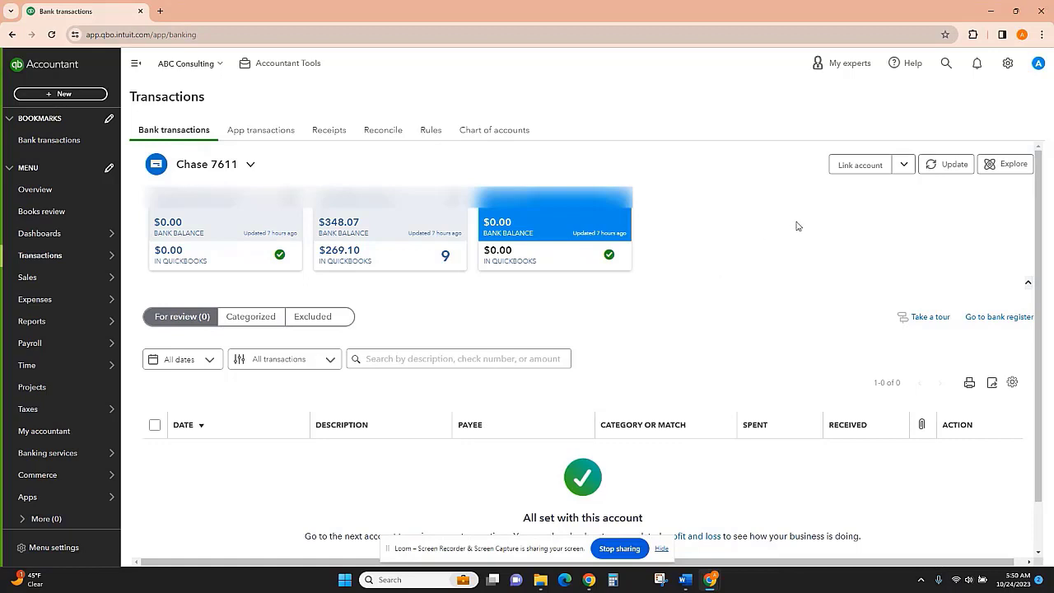
Start a bank transaction import from file and upload the Chase7611_Activity_20231013 CSV from the Downloads folder
click(903, 167)
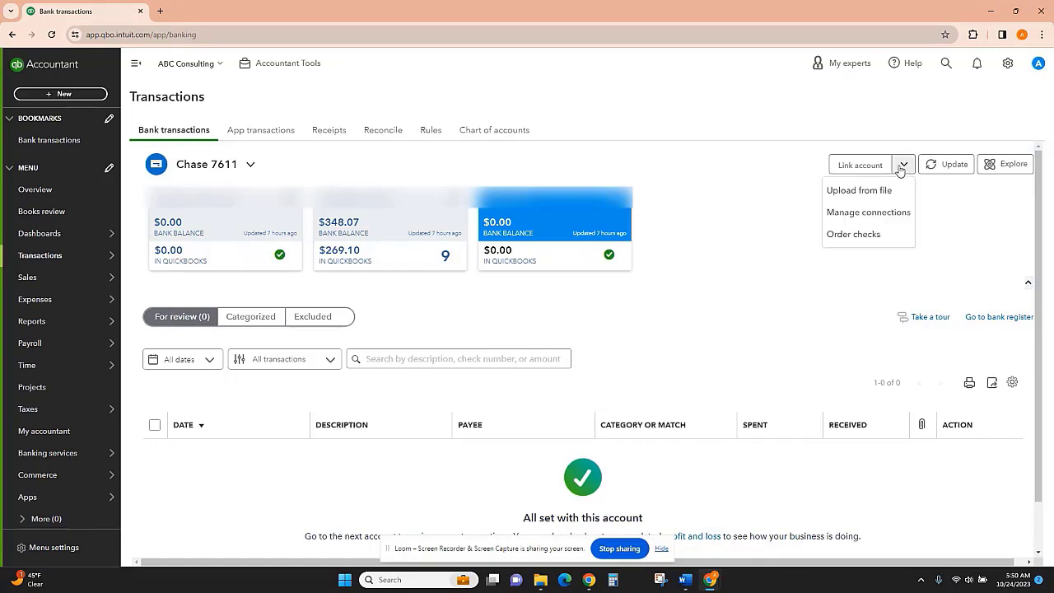
click(877, 188)
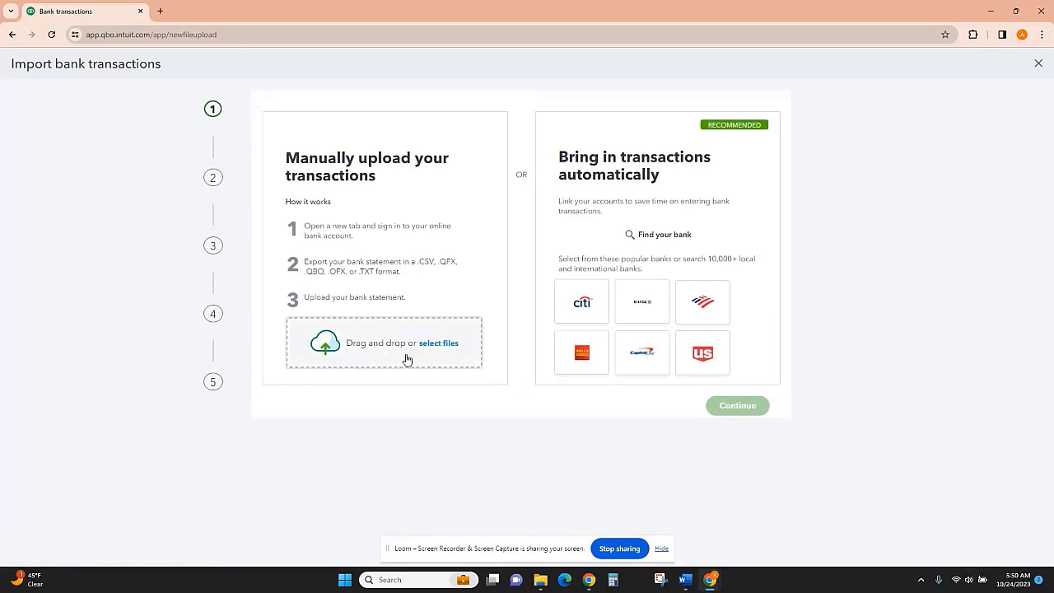
click(540, 580)
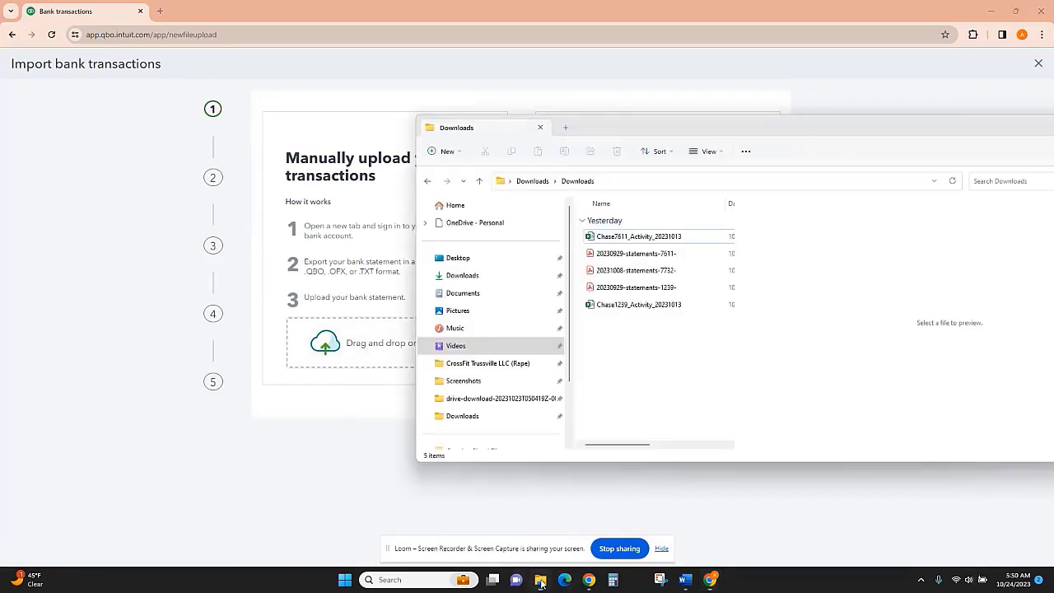
drag(645, 240, 346, 357)
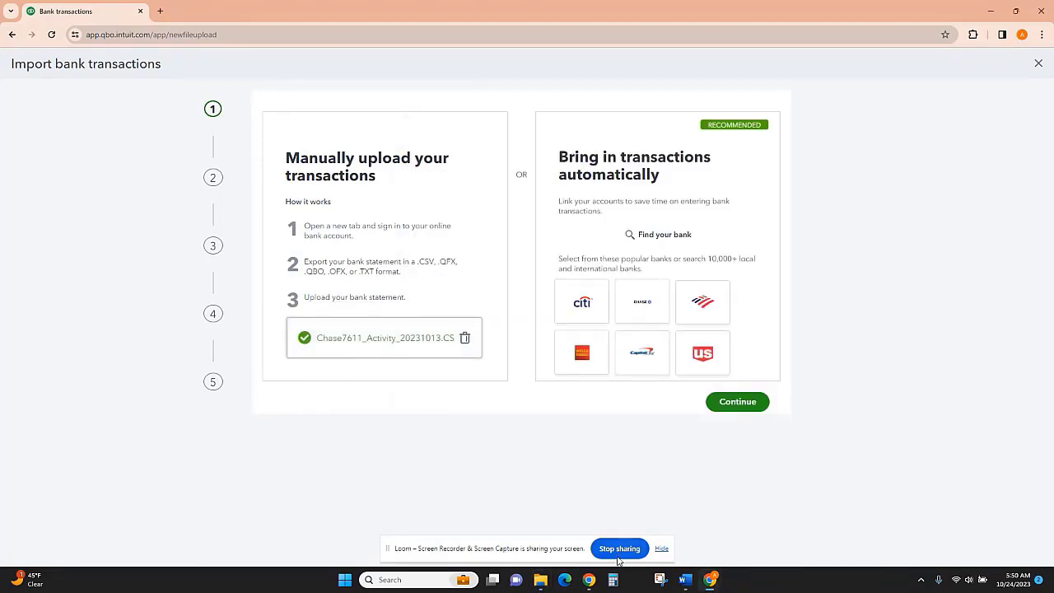
click(729, 402)
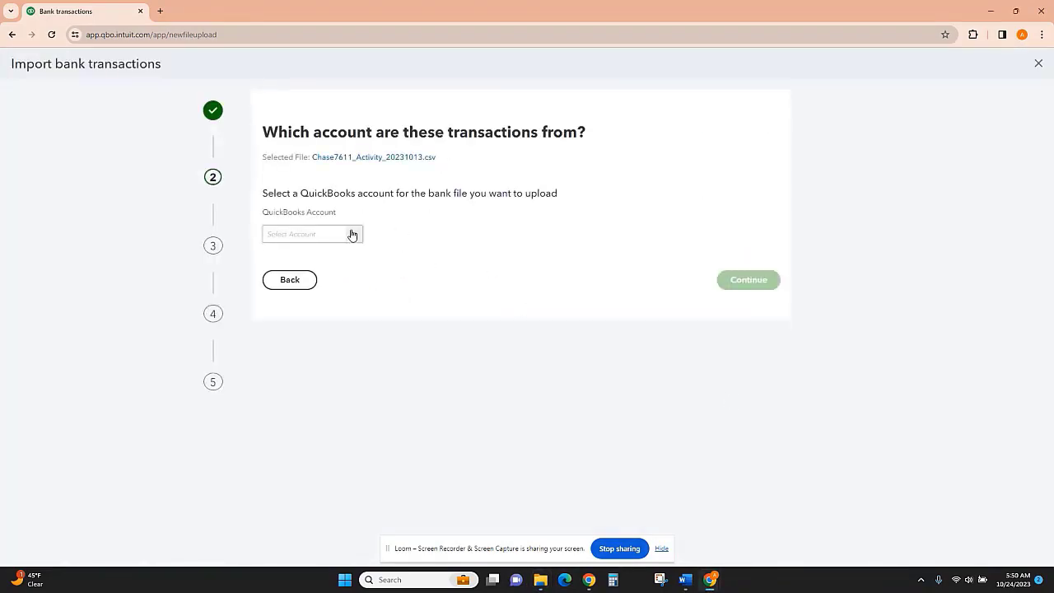
Assign the uploaded file to the Chase 7611 bank account and set its date format to MM/dd/yyyy
click(355, 237)
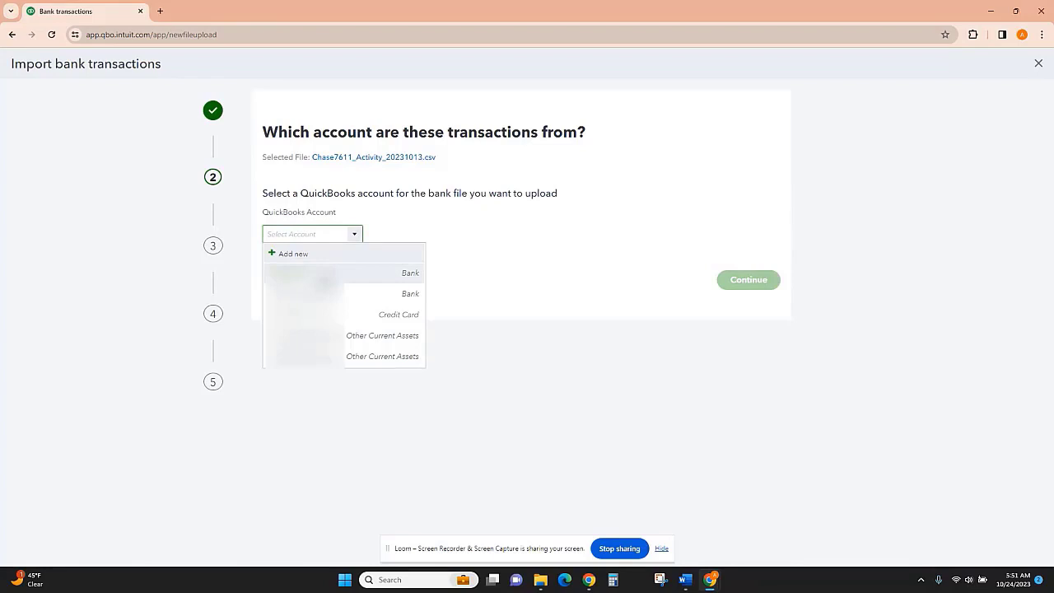
click(326, 277)
click(747, 280)
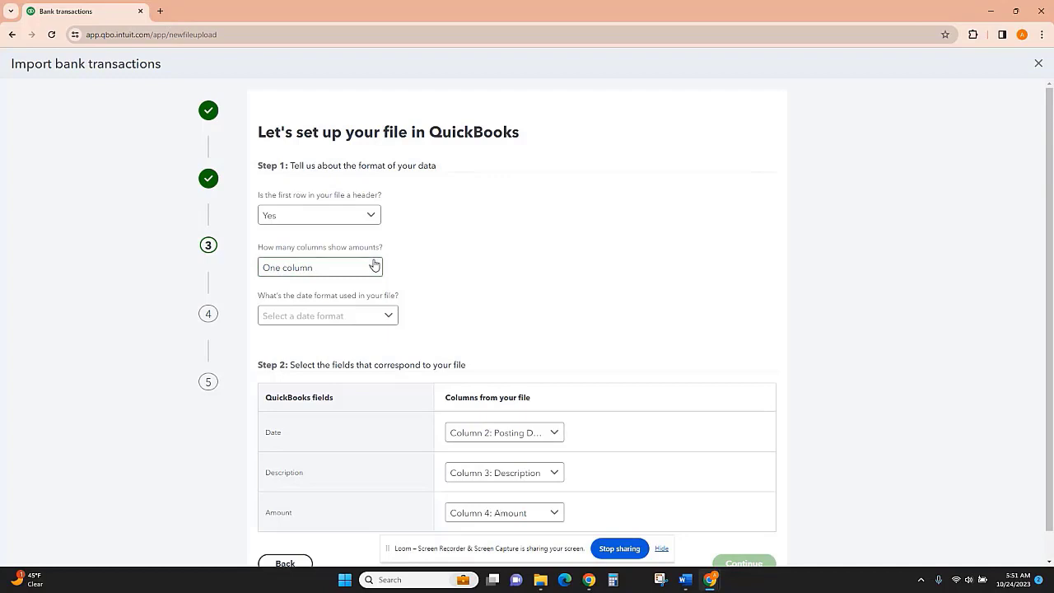
click(329, 315)
click(364, 338)
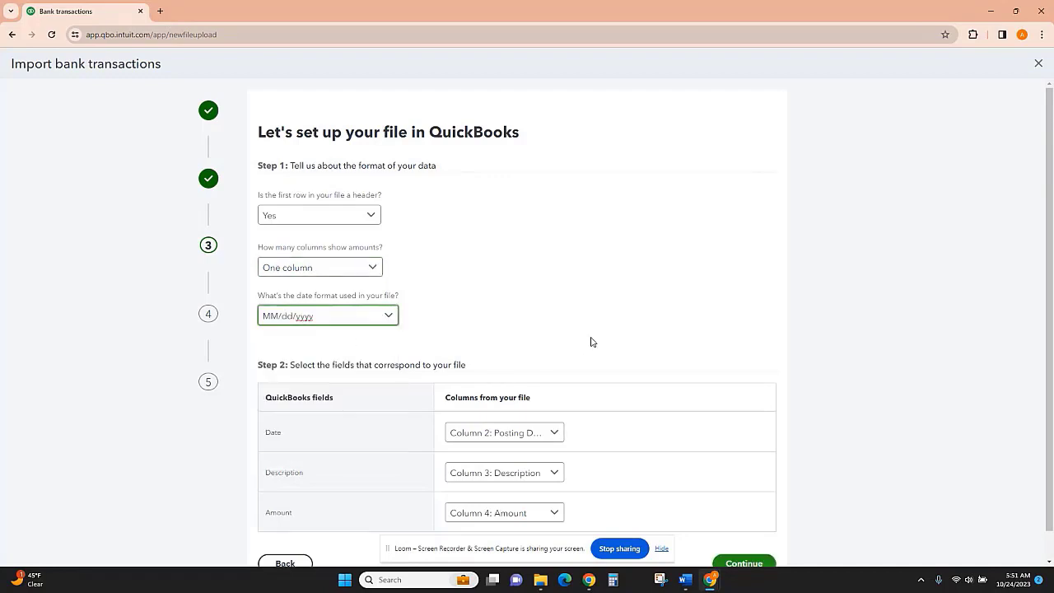
scroll(593, 338, down, 1)
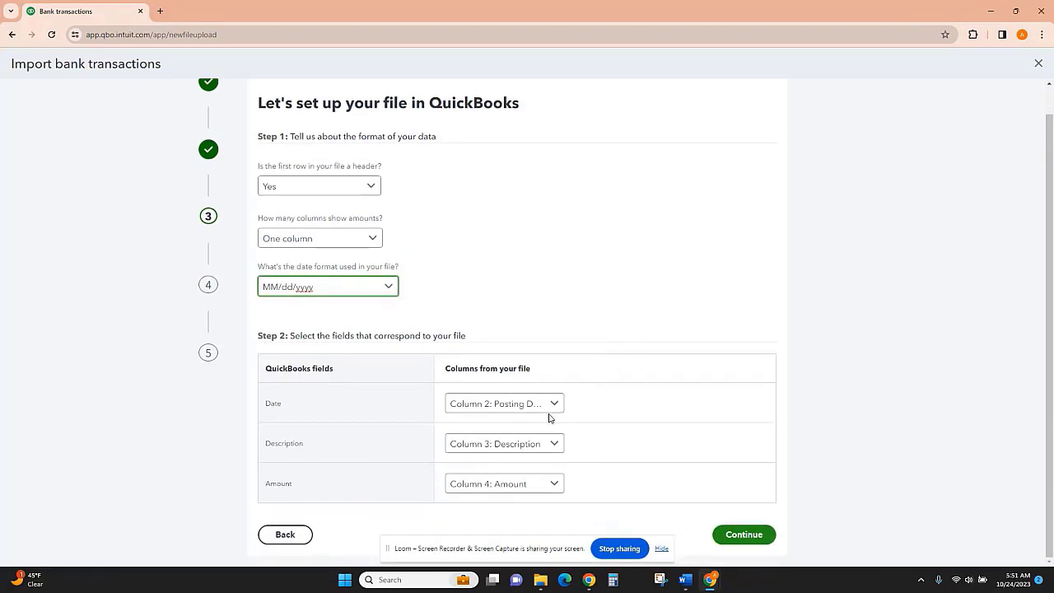
click(758, 534)
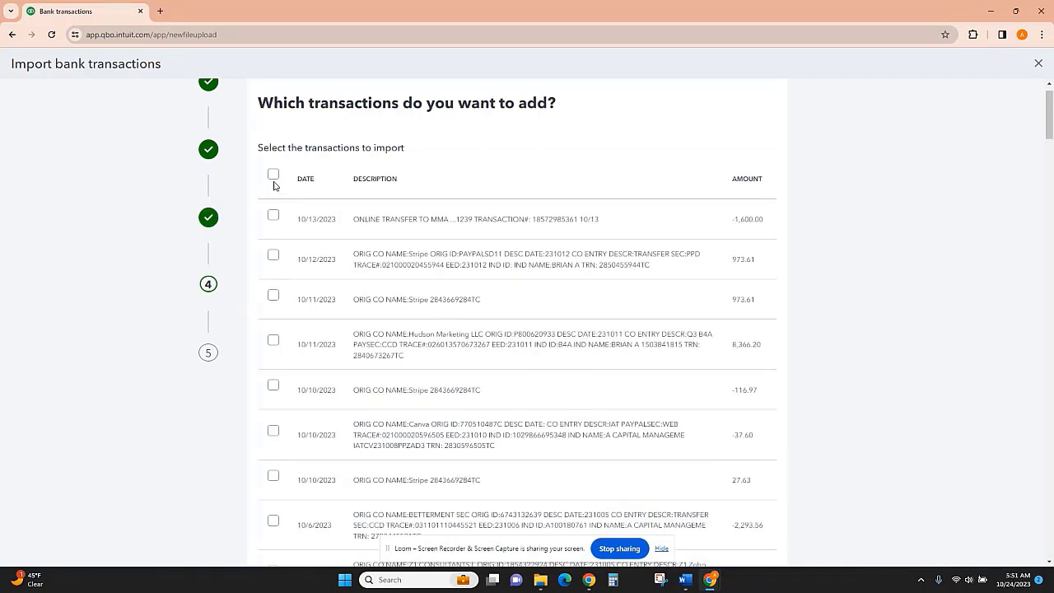
Select all transactions in the Chase 7611 file, import them and finish the import
click(274, 175)
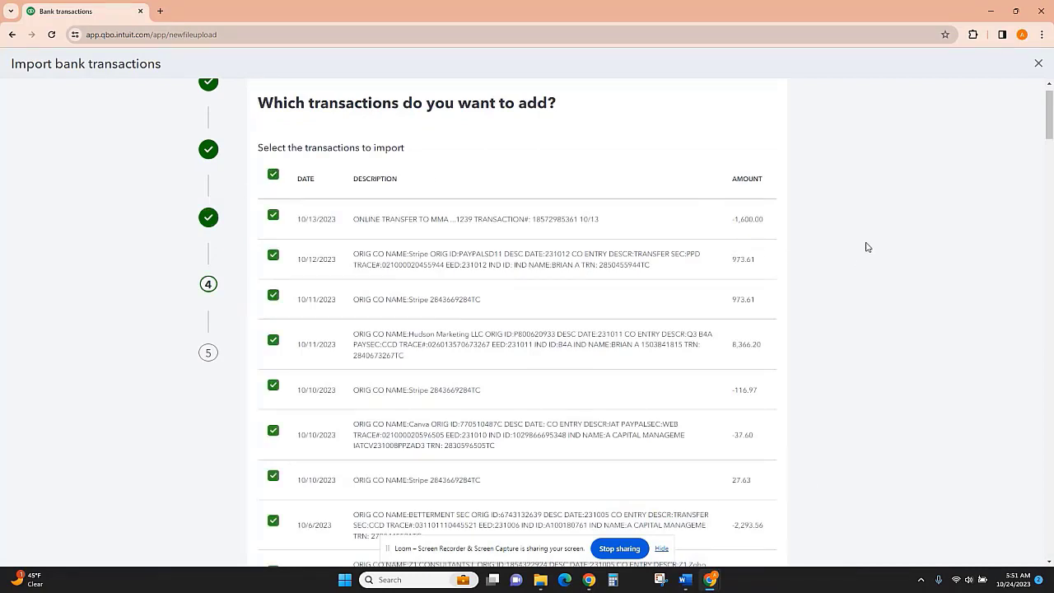
scroll(864, 244, down, 15)
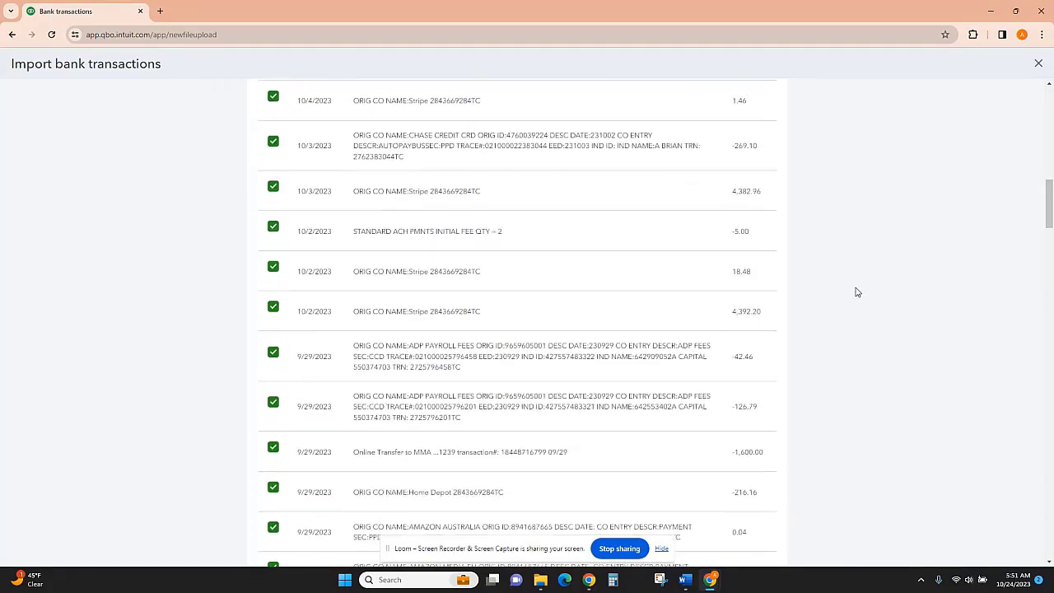
scroll(851, 299, down, 15)
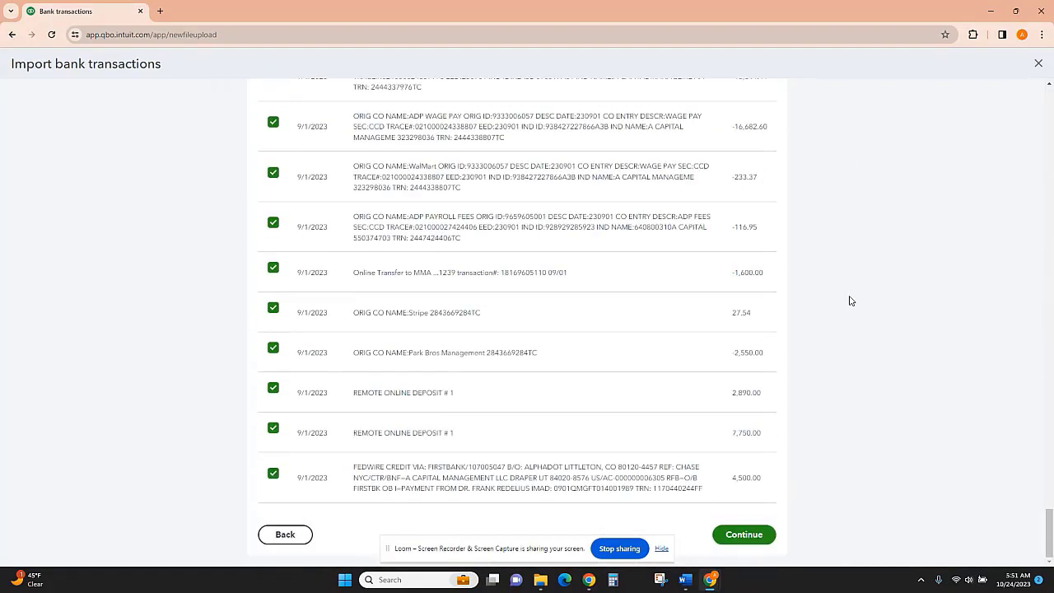
click(744, 535)
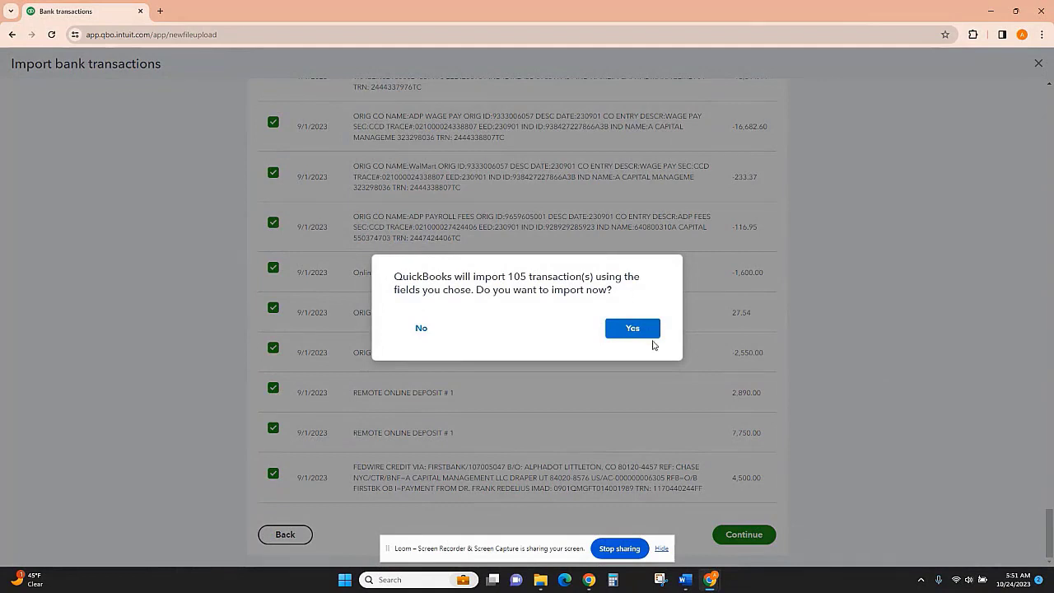
click(652, 330)
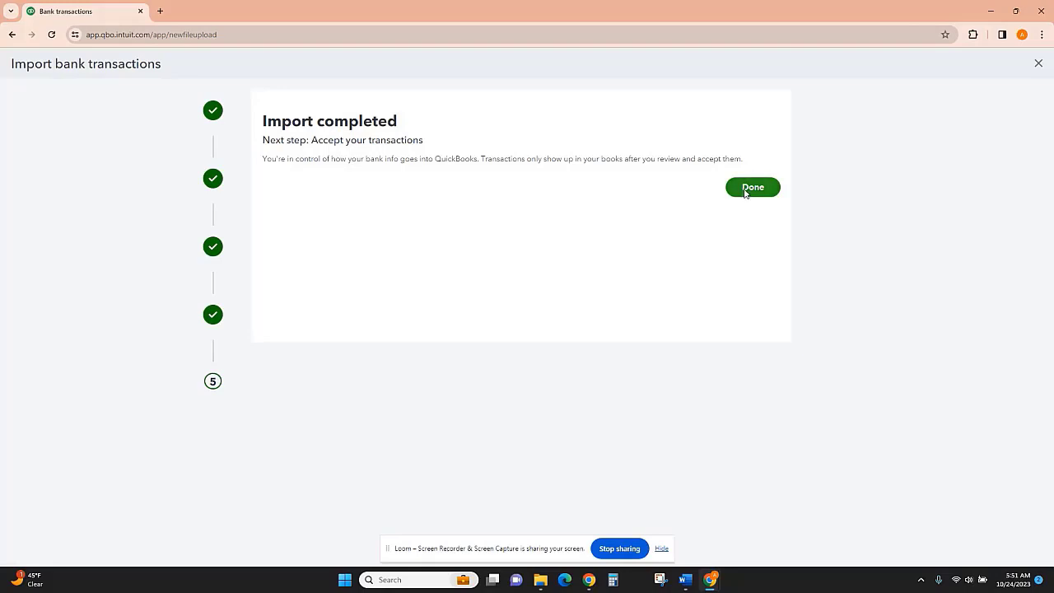
click(746, 190)
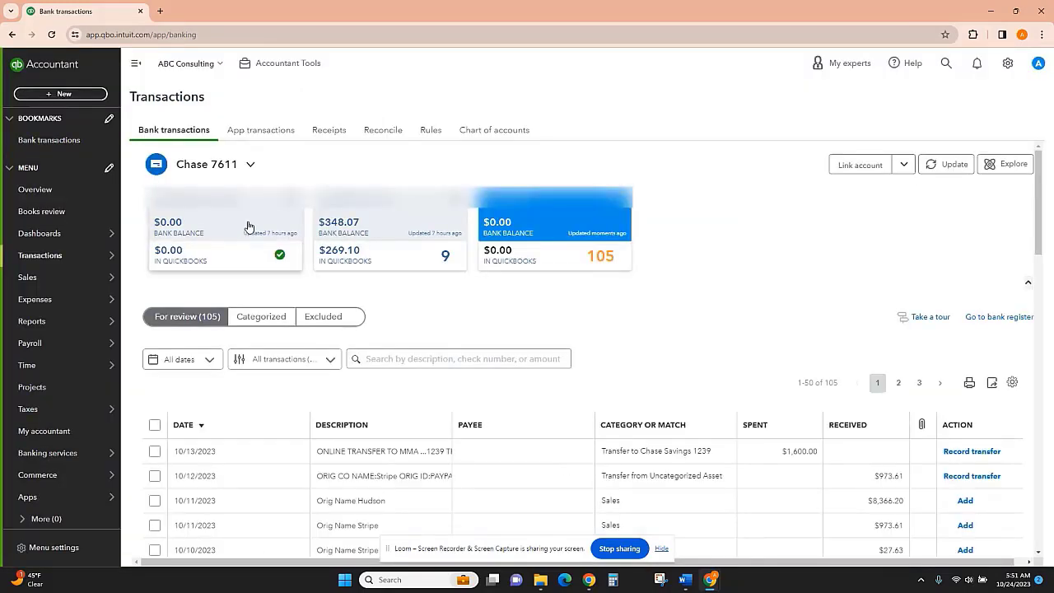
Start another bank transaction import from file and upload the Chase1239_Activity_20231013 CSV from the Downloads folder
click(903, 165)
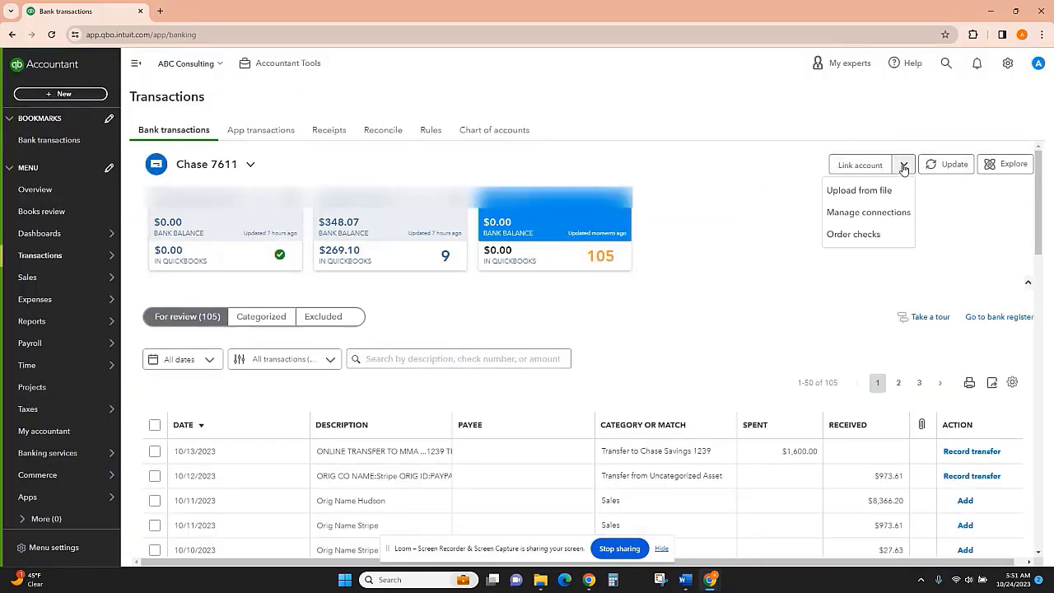
click(885, 188)
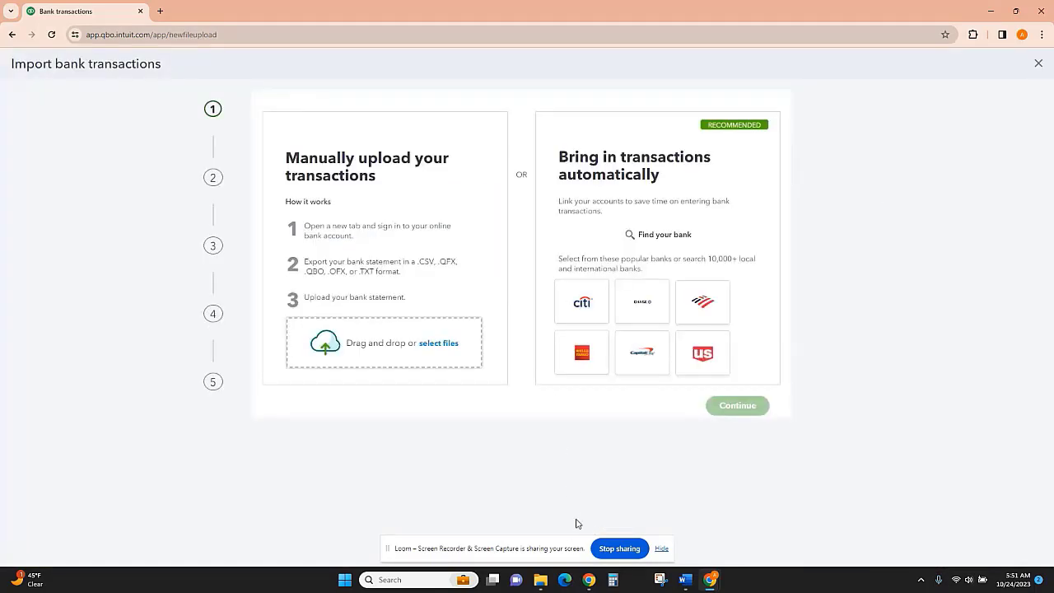
click(541, 579)
drag(624, 306, 331, 363)
click(737, 402)
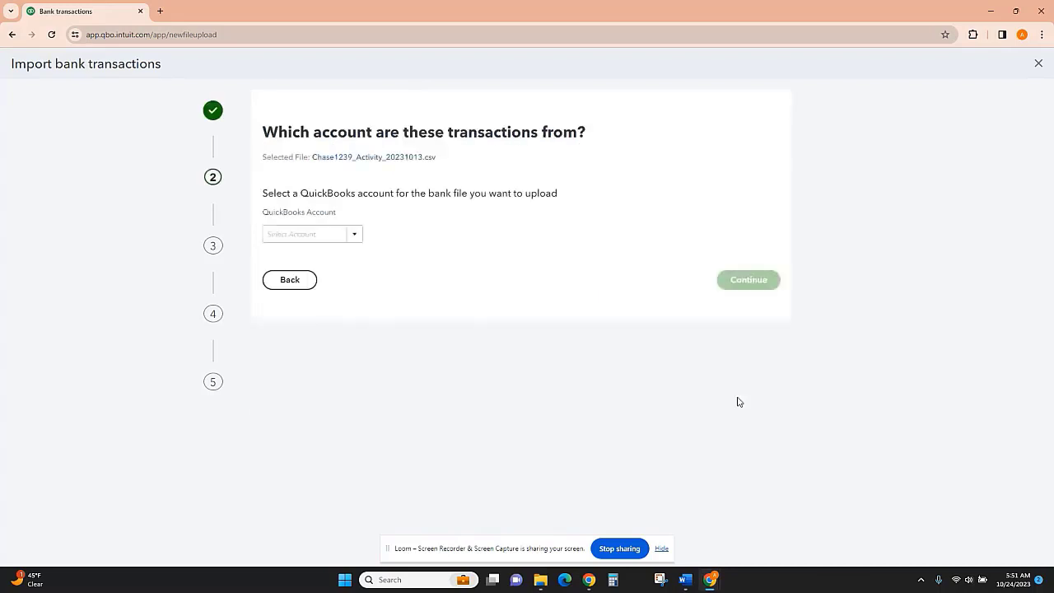
click(357, 234)
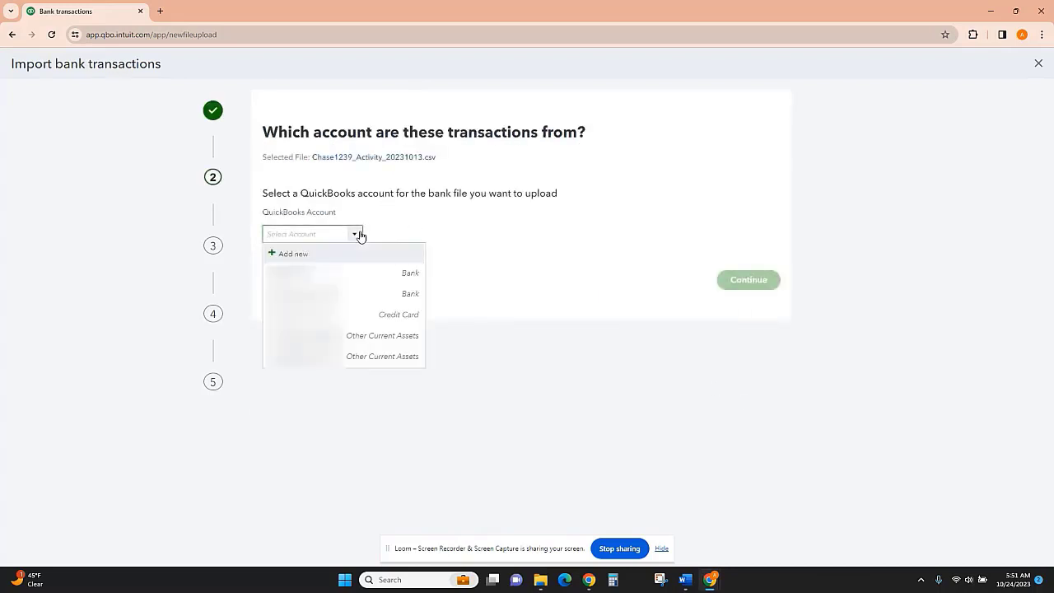
click(329, 294)
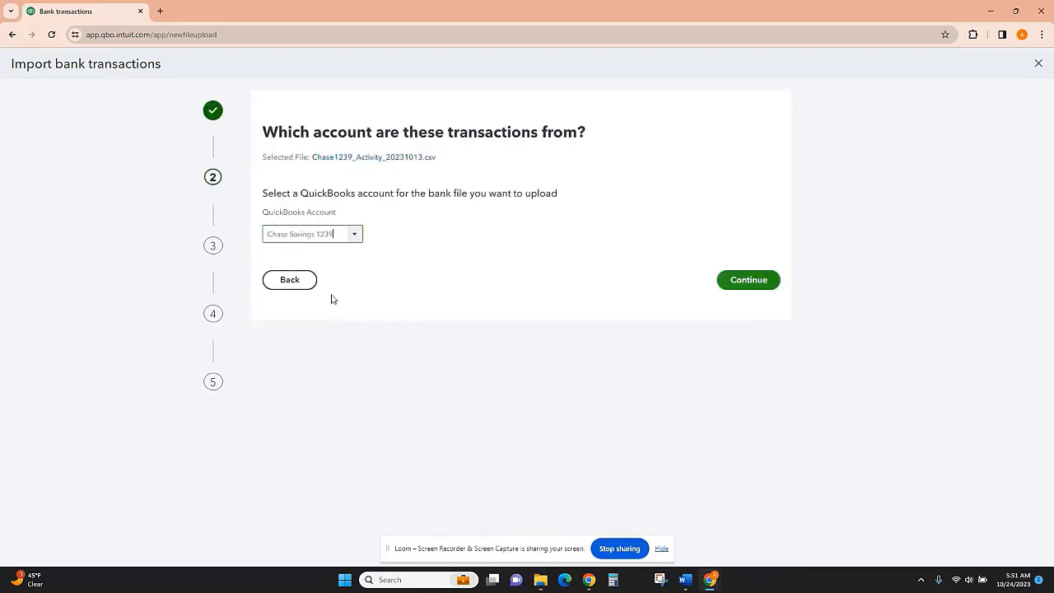
click(750, 285)
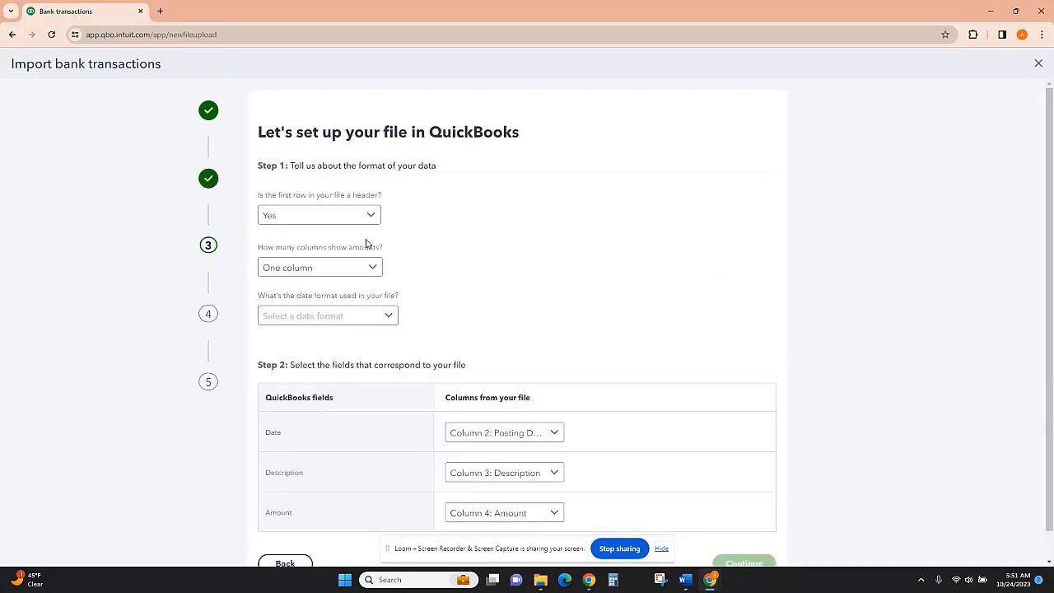
scroll(428, 280, down, 1)
click(370, 288)
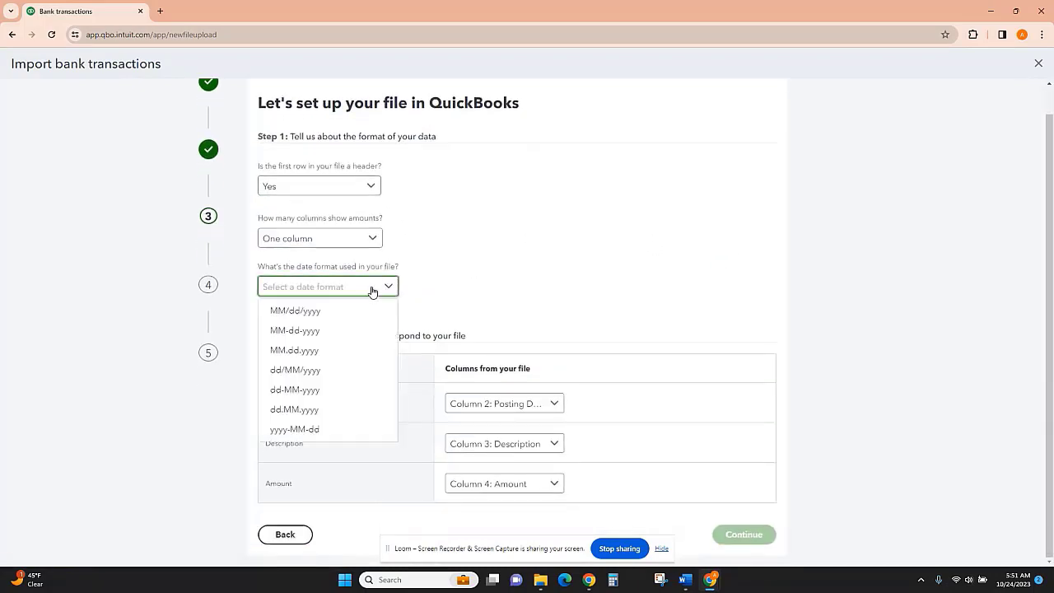
click(339, 311)
click(744, 535)
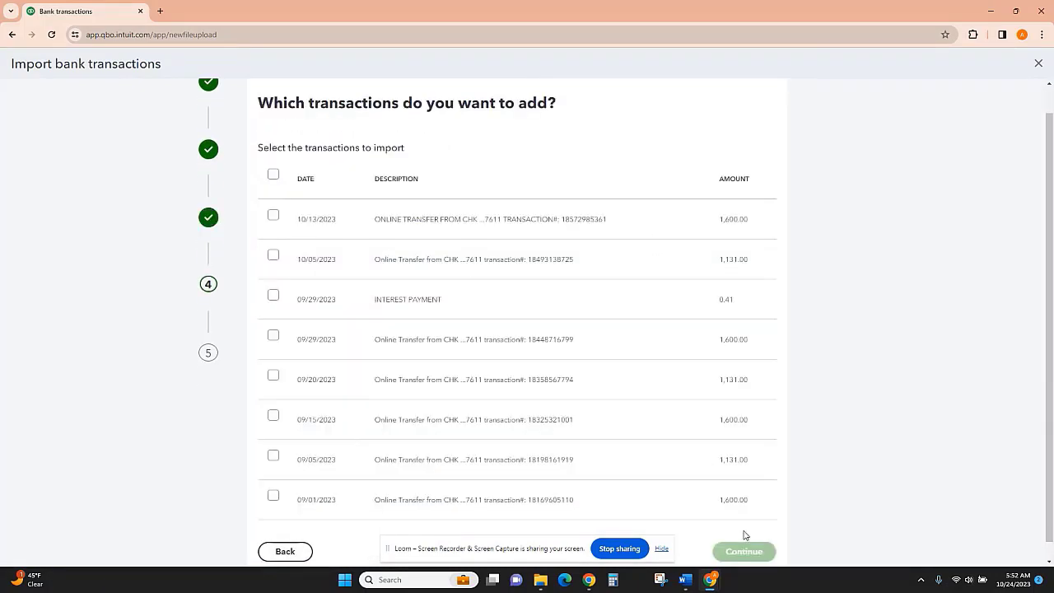
Select all transactions in the Chase Savings 1239 file, import them and finish the import
click(273, 174)
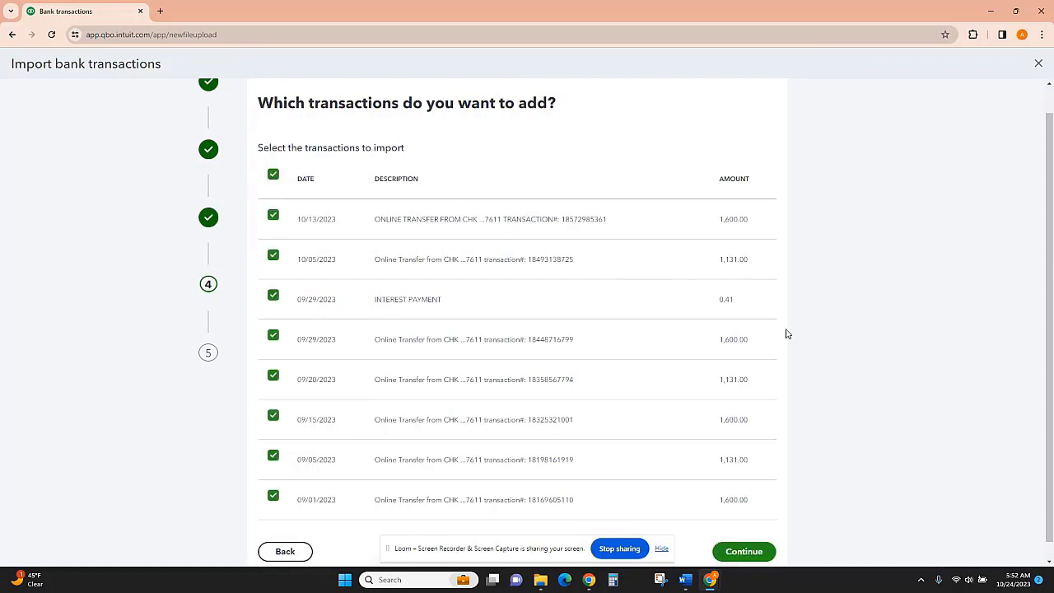
scroll(786, 333, down, 1)
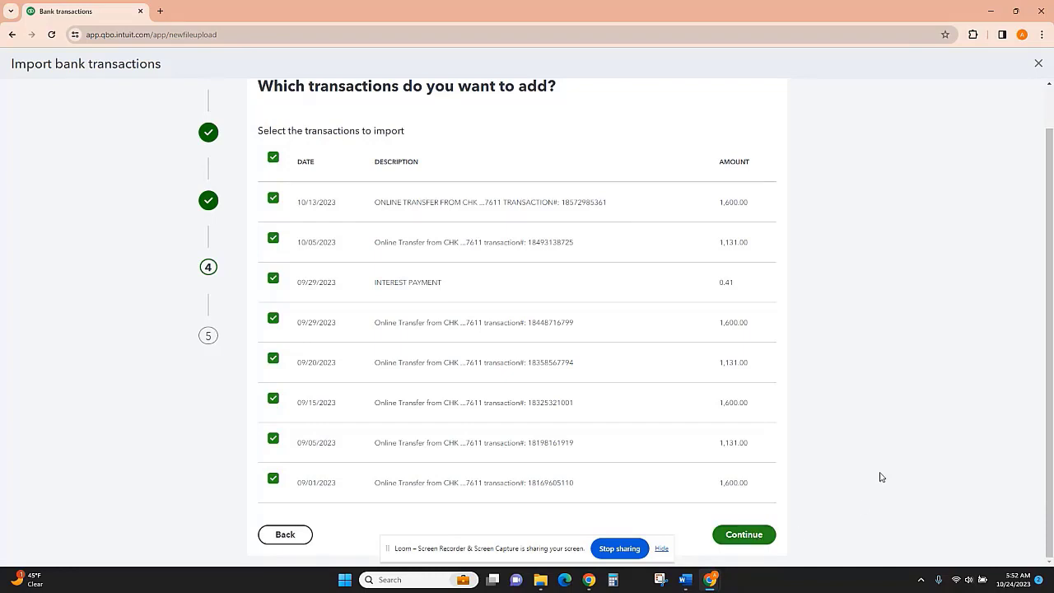
click(743, 535)
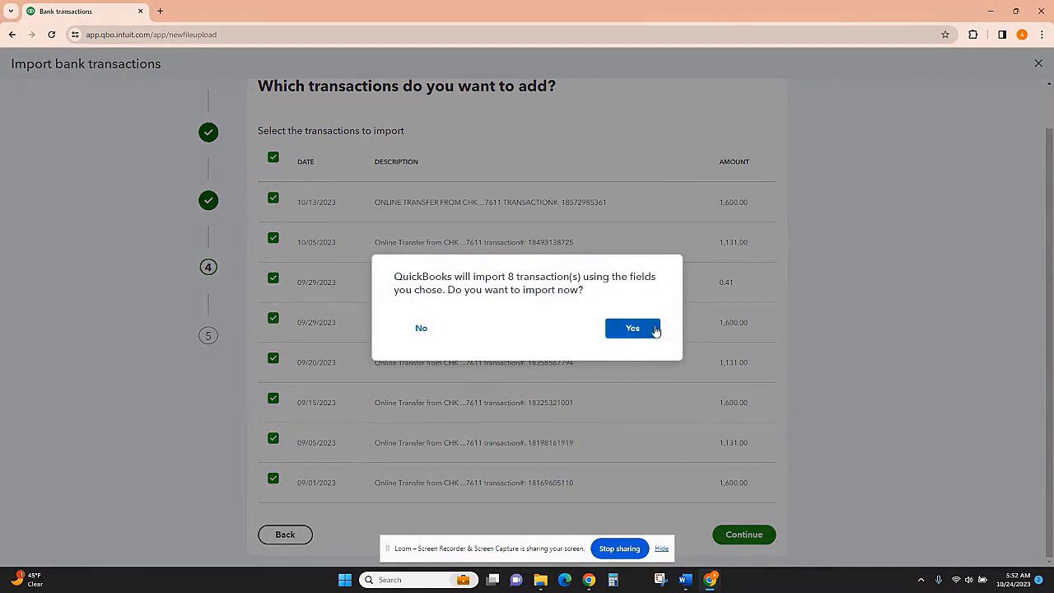
click(632, 328)
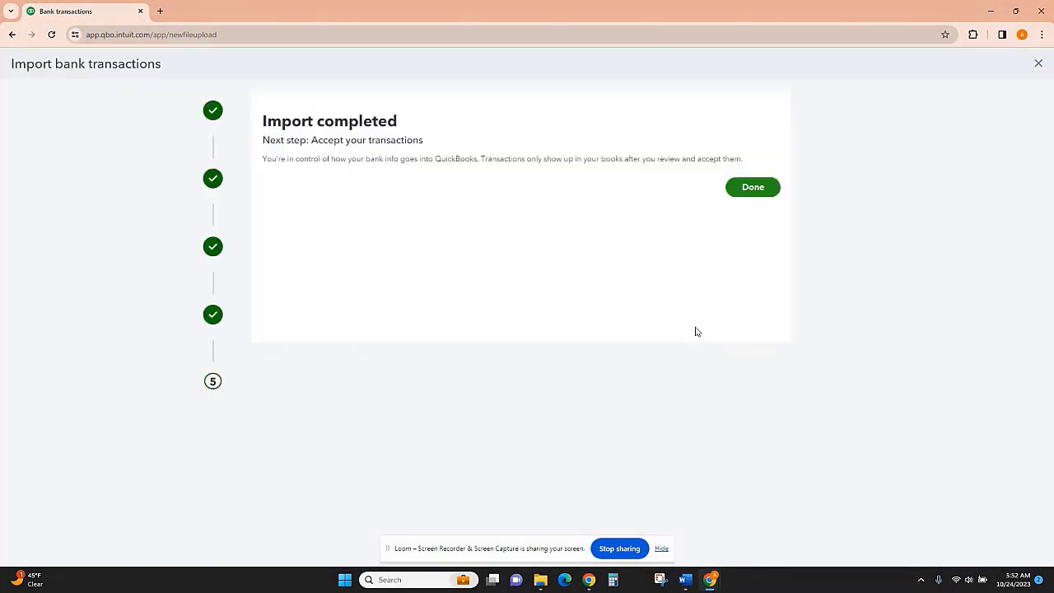
click(746, 192)
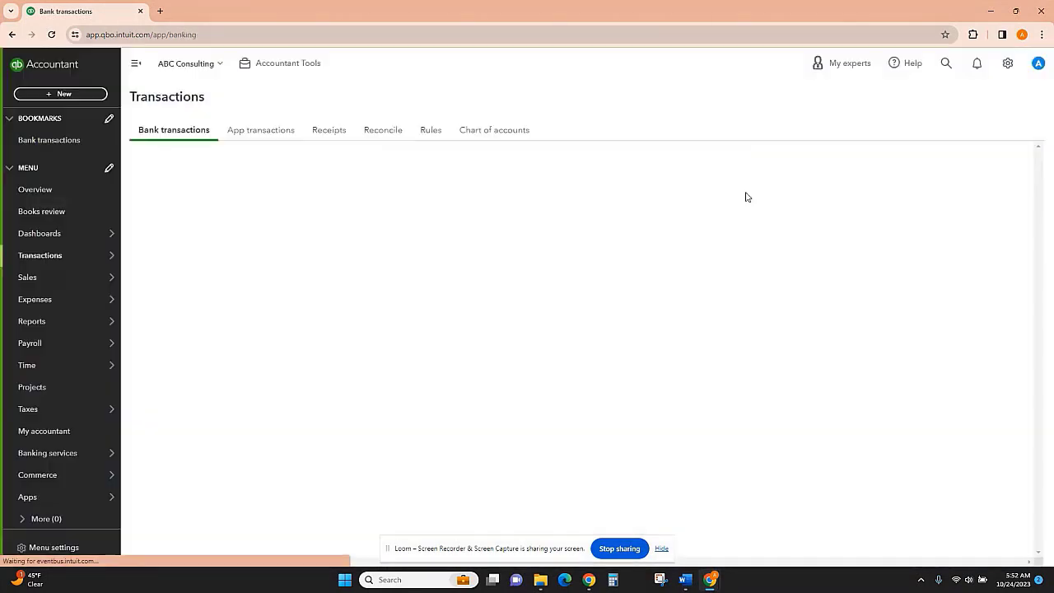